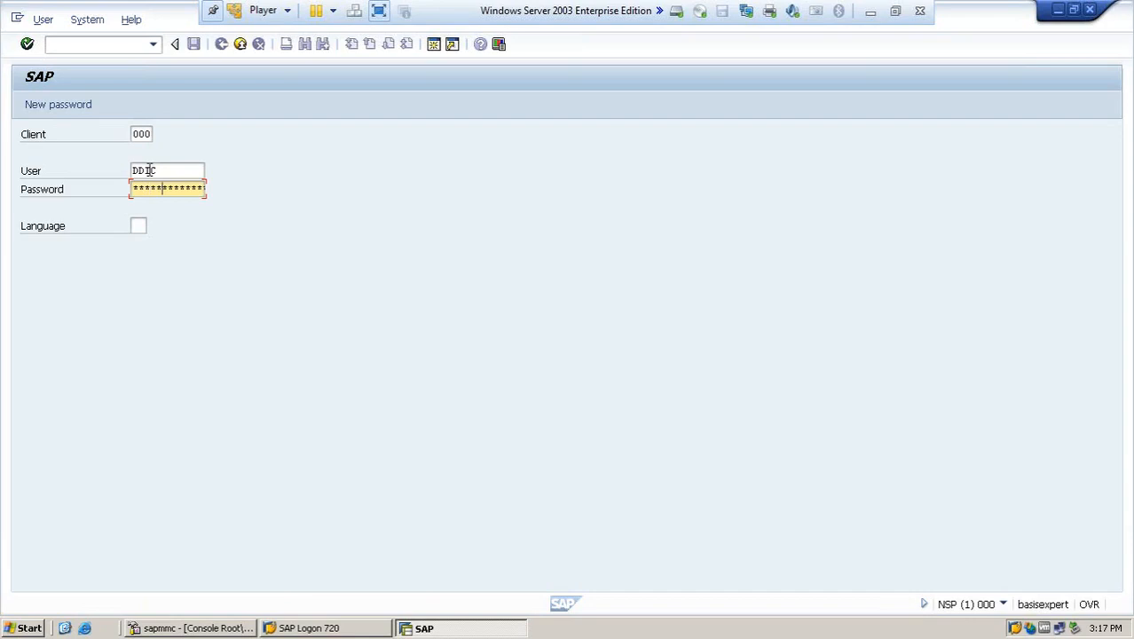
- Log on to client 000 of system NSP with the entered credentials
key("Return")
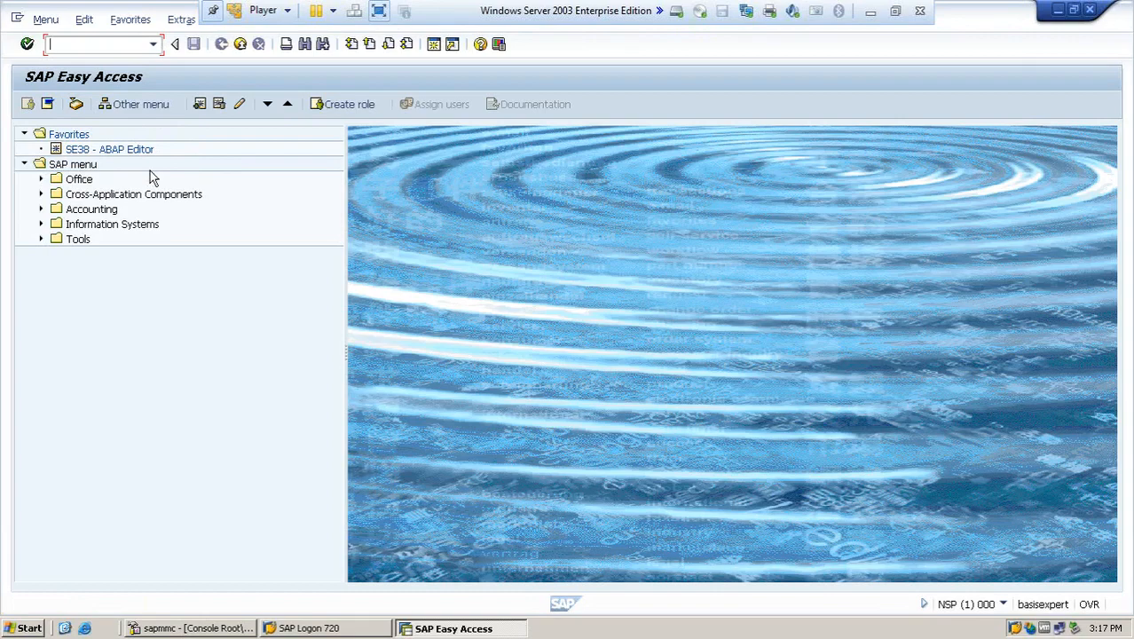
type("SCCL")
key("Return")
key("Return")
- Run transaction SCC4 and mark client 200 in the clients overview
type("/NEX")
key("BackSpace")
key("BackSpace")
key("BackSpace")
type("NSCC4")
key("Return")
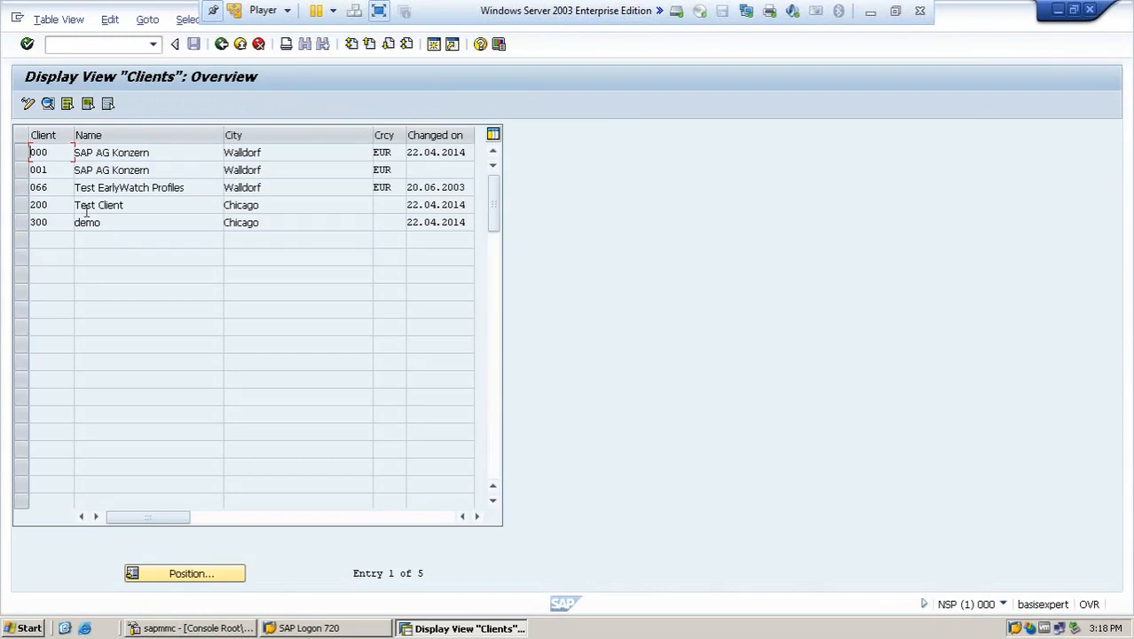
left_click_drag(57, 208, 32, 210)
- Leave the clients list and return to the SAP Easy Access menu with /n
left_click(98, 43)
type("/NE")
key("BackSpace")
key("BackSpace")
key("BackSpace")
type("/n")
key("Return")
- Run SCCL local client copy and dismiss the 'target client protected' error
type("SCCL")
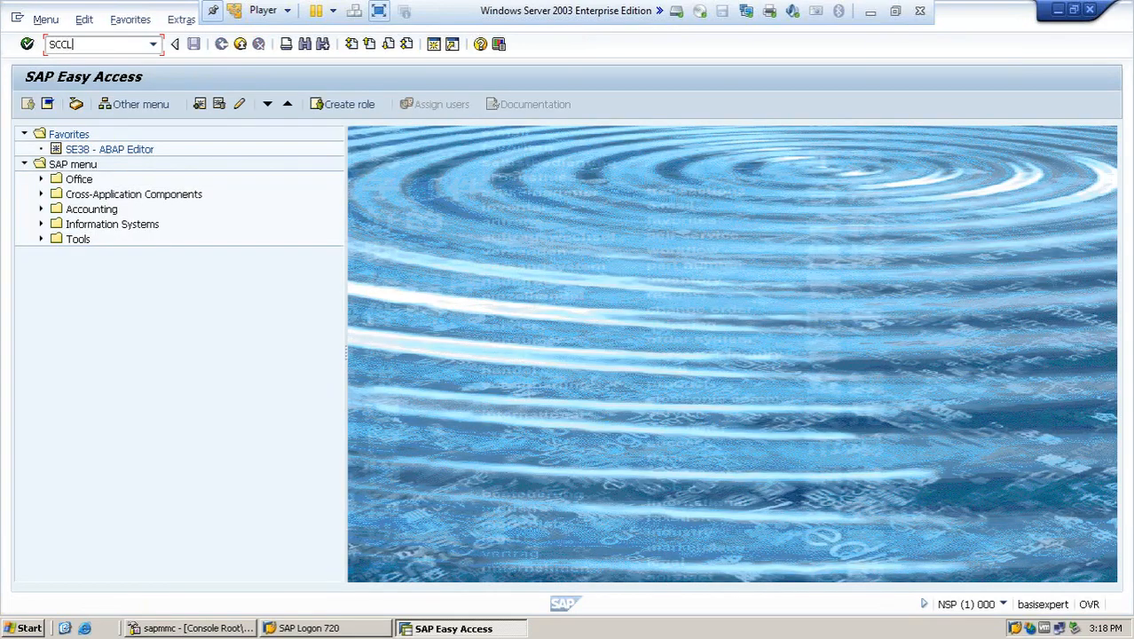
key("Return")
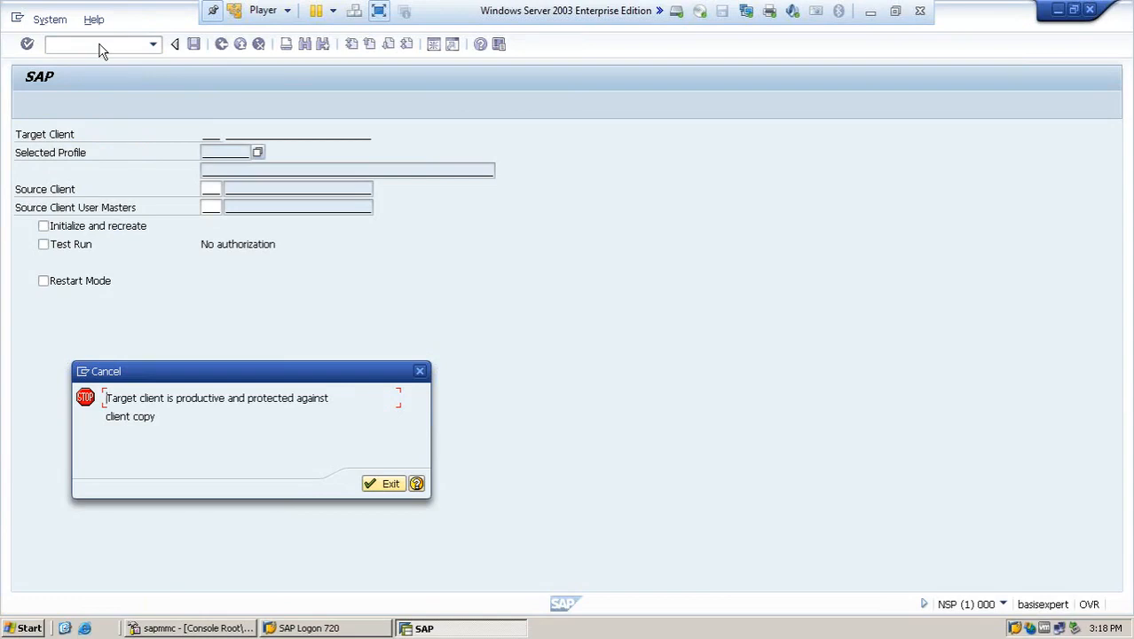
key("Return")
type("/NE")
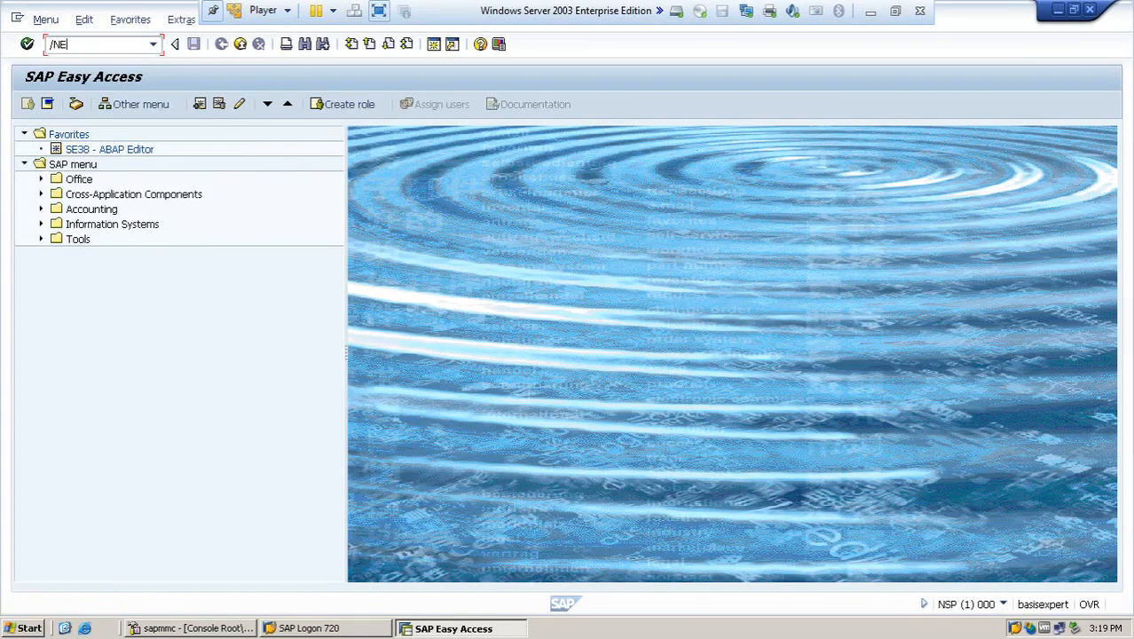
type("X")
- End the session, reopen the NSP logon screen, enter client 200, and start entering user SAP*
key("Return")
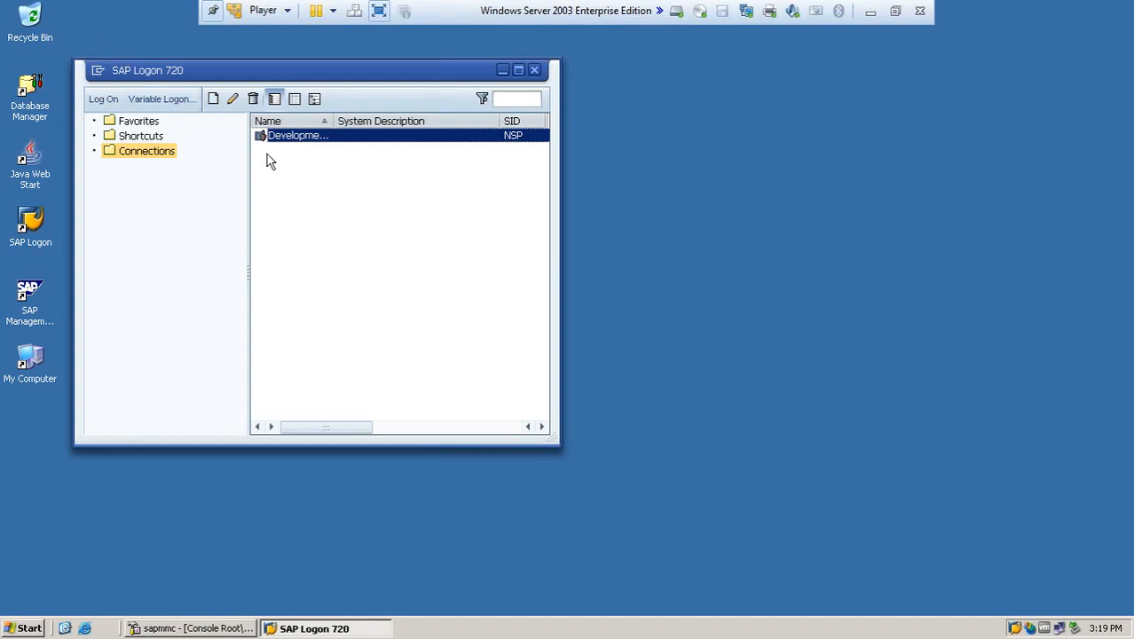
double_click(291, 137)
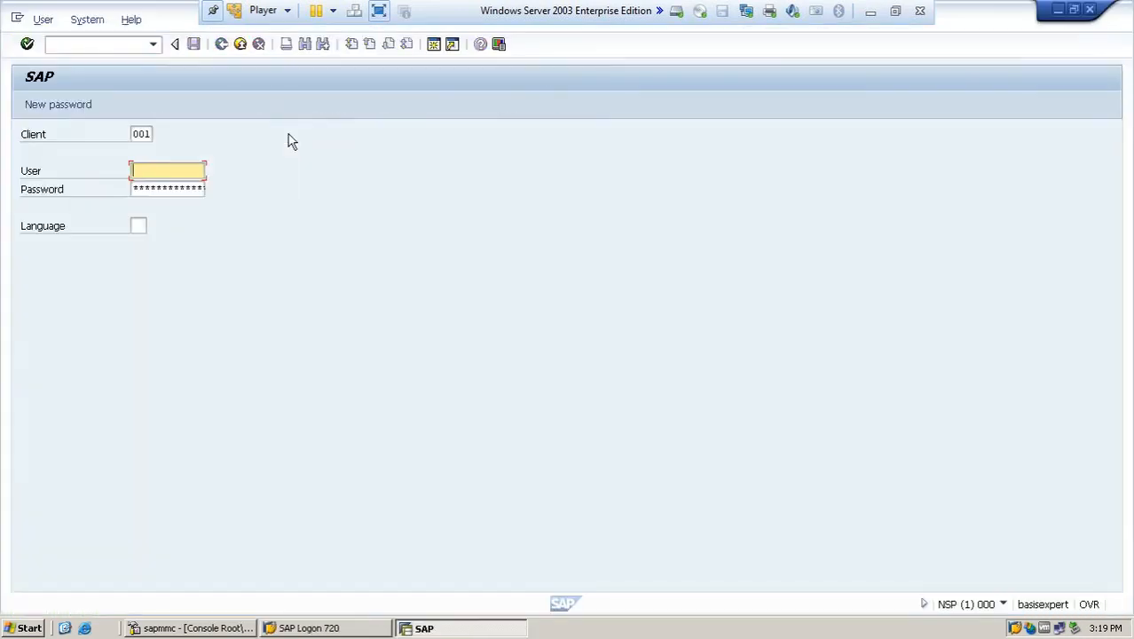
left_click(147, 133)
type("200")
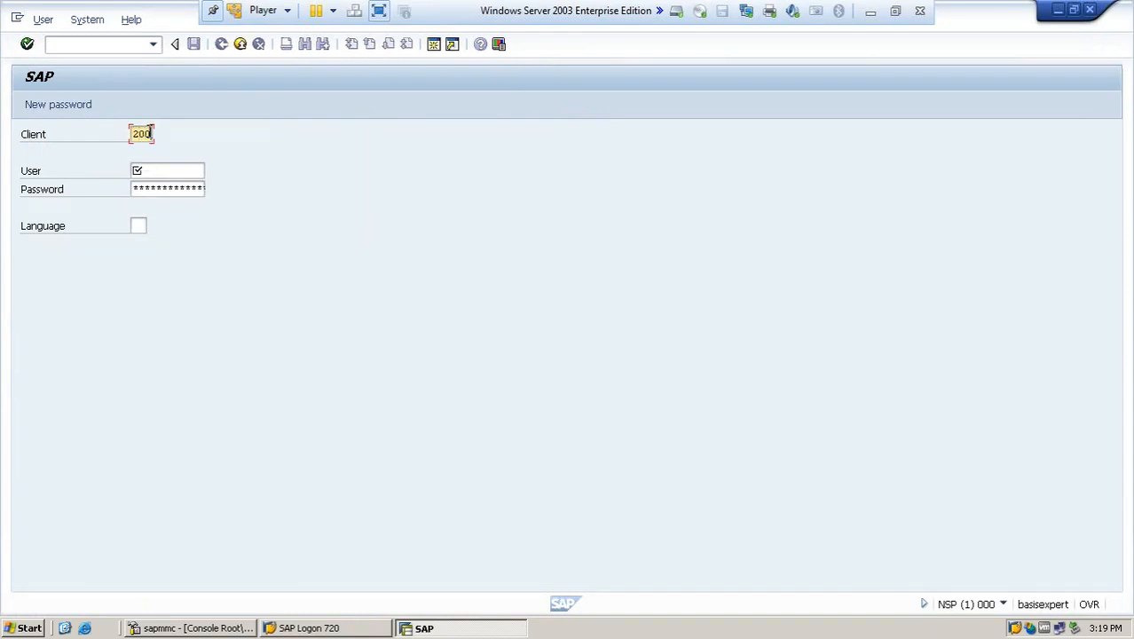
key("Tab")
type("SAP")
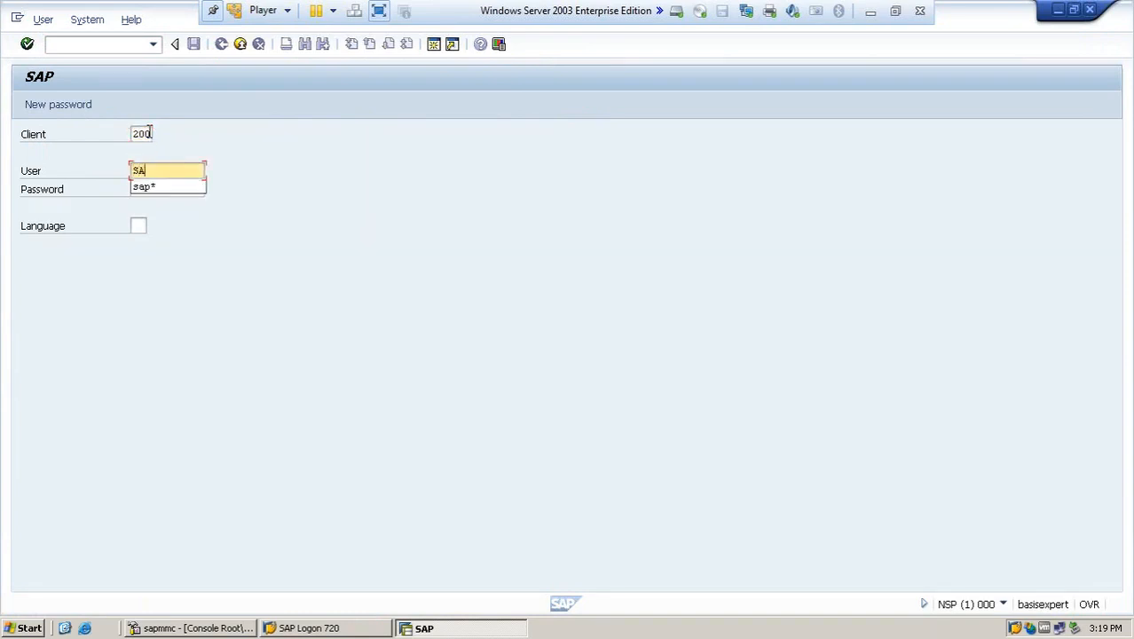
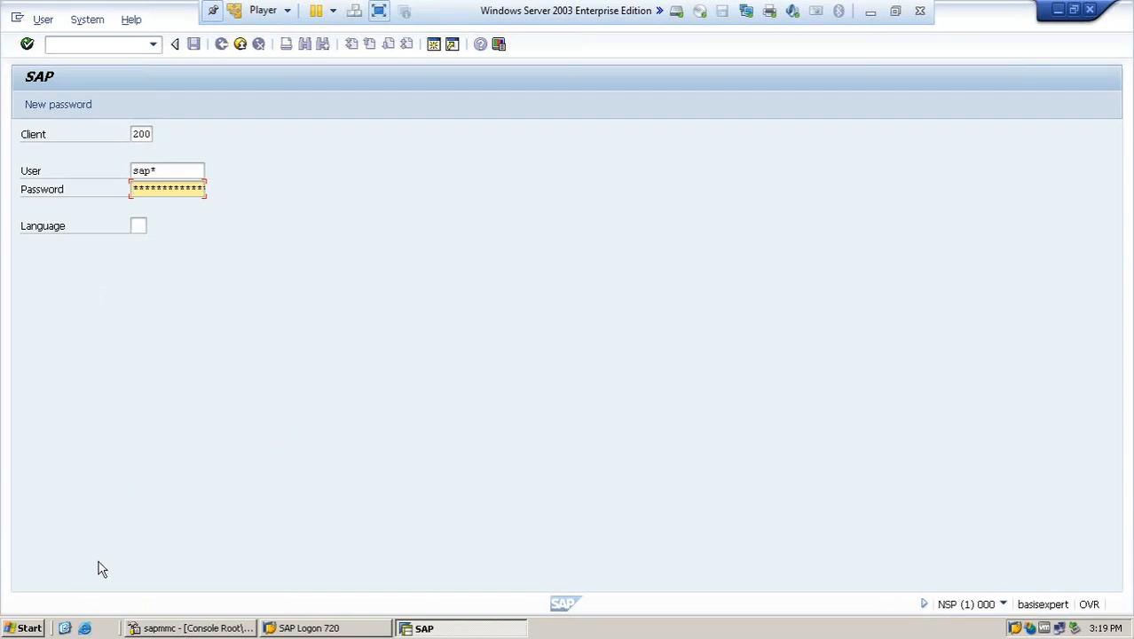
- Minimize the SAP session so the PowerPoint Agenda slide is showing
left_click(871, 12)
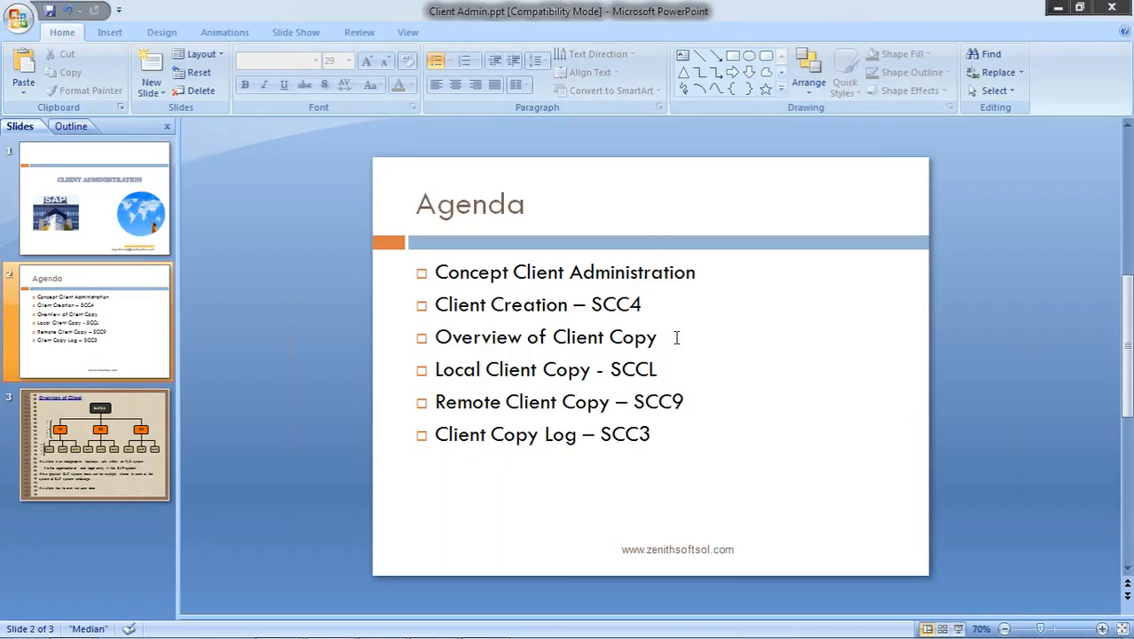
- Add a 'User: SAP* / Password=' bullet with the default password below the SCC3 item
left_click(667, 435)
key("Return")
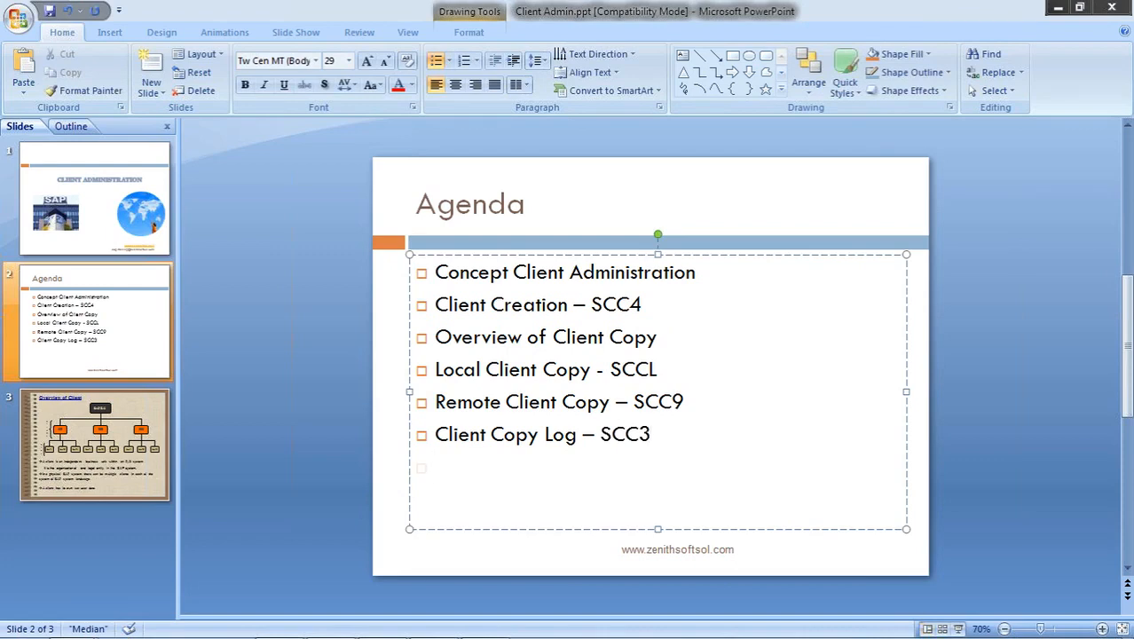
type("User: SAP*")
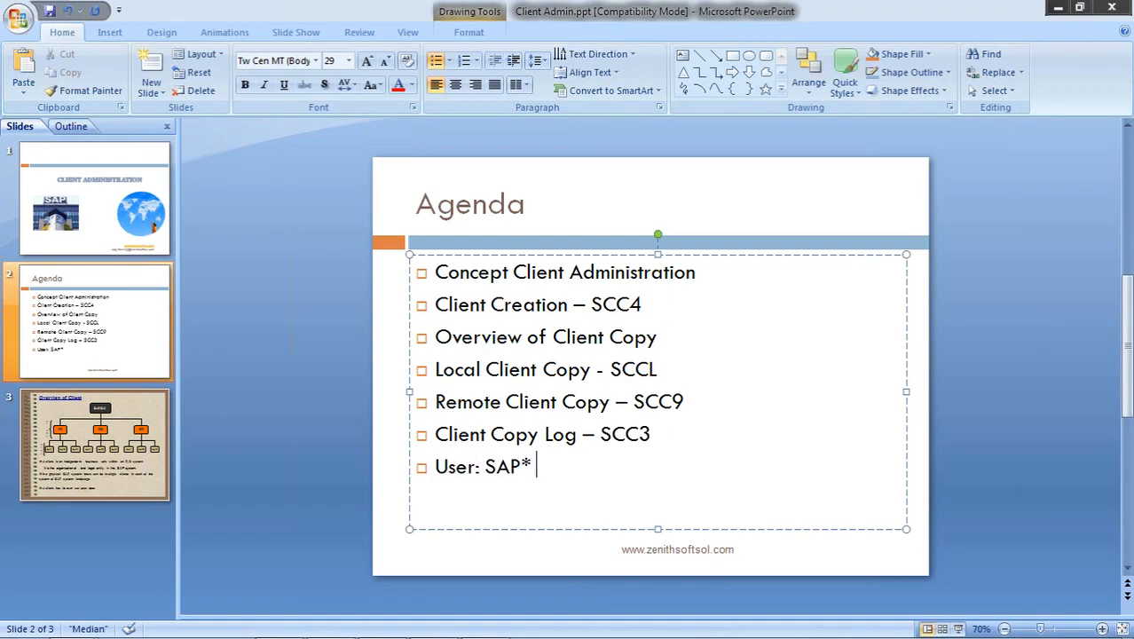
key("Return")
type("Passwo")
key("BackSpace")
key("BackSpace")
key("BackSpace")
key("BackSpace")
key("BackSpace")
key("BackSpace")
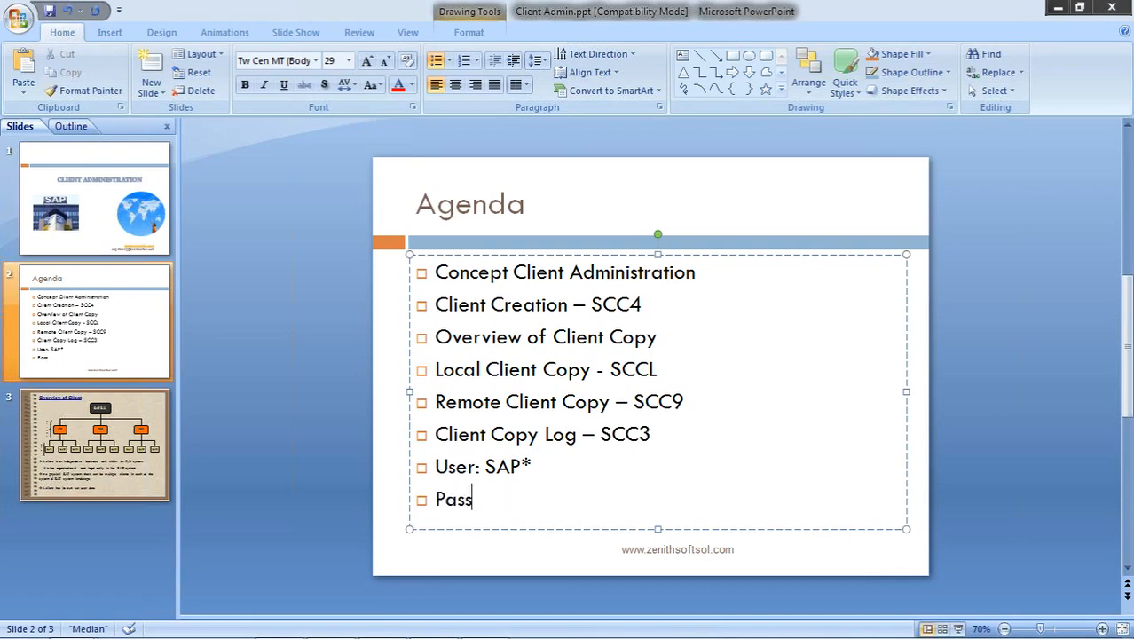
key("BackSpace")
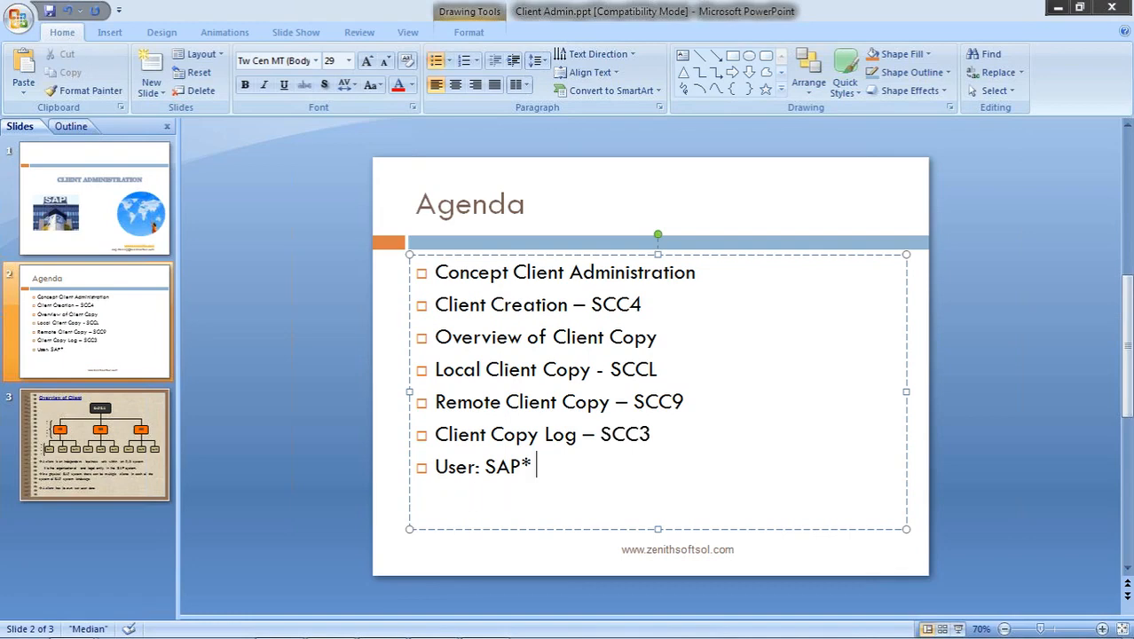
type("/ Password")
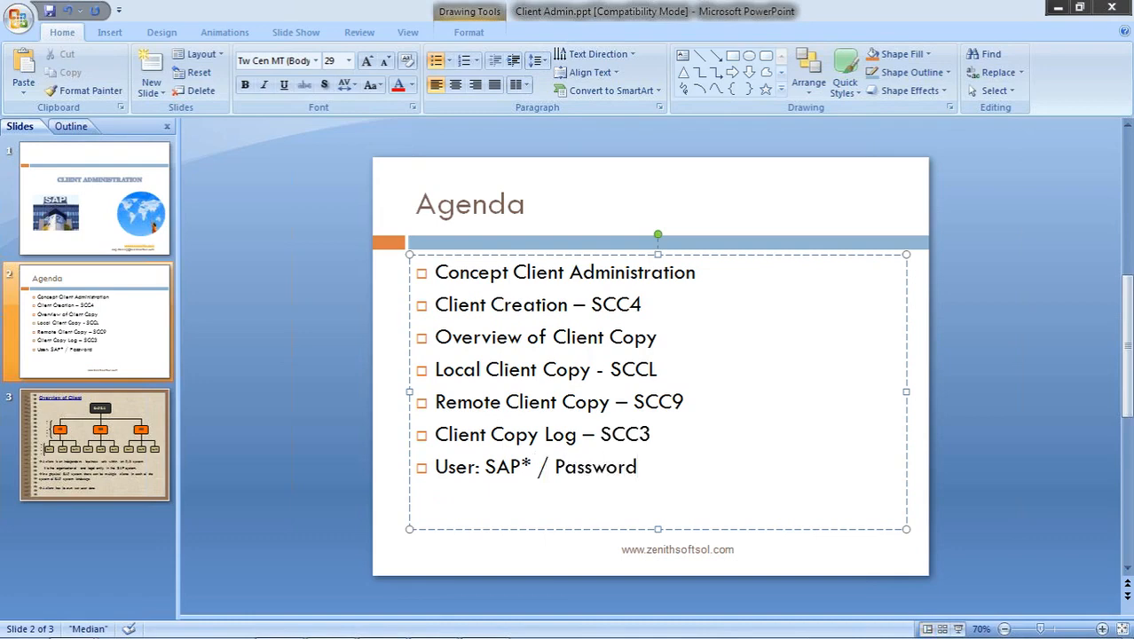
type("= pass")
key("super")
- Log on to client 200 as SAP* and start transaction SCCL
left_click(435, 627)
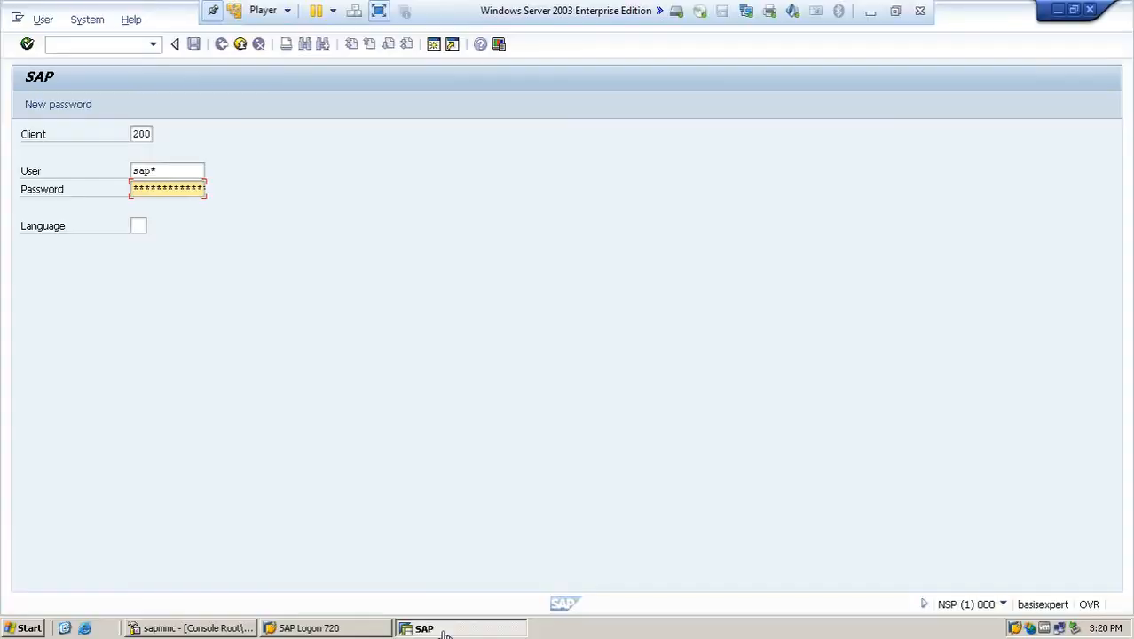
key("Right")
key("Right")
key("Right")
key("Right")
key("Return")
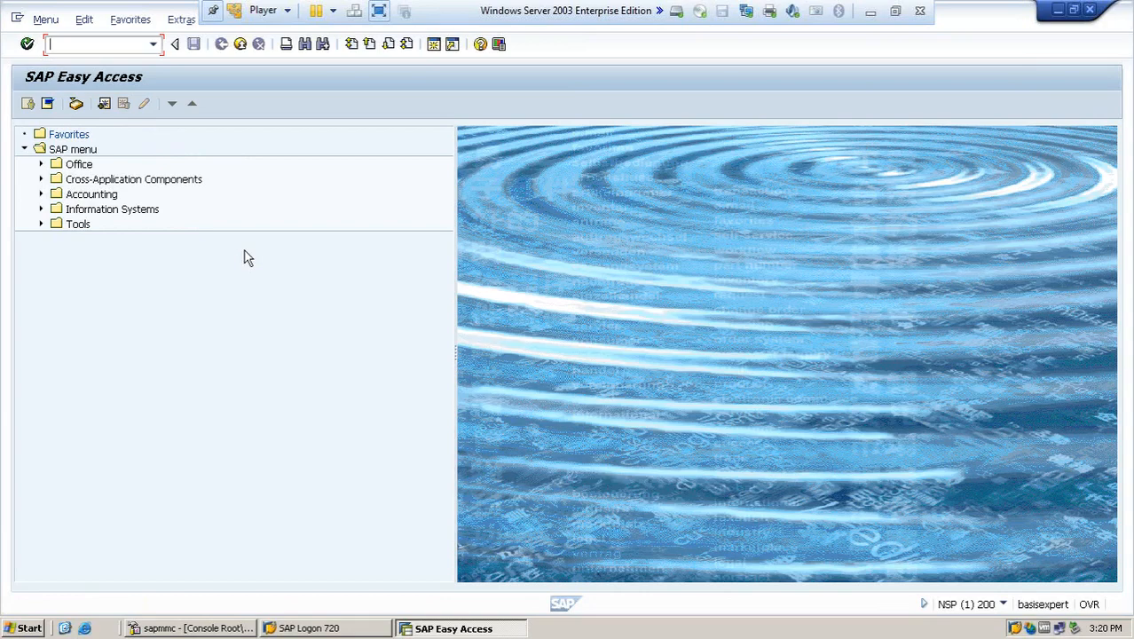
type("sccl")
key("Return")
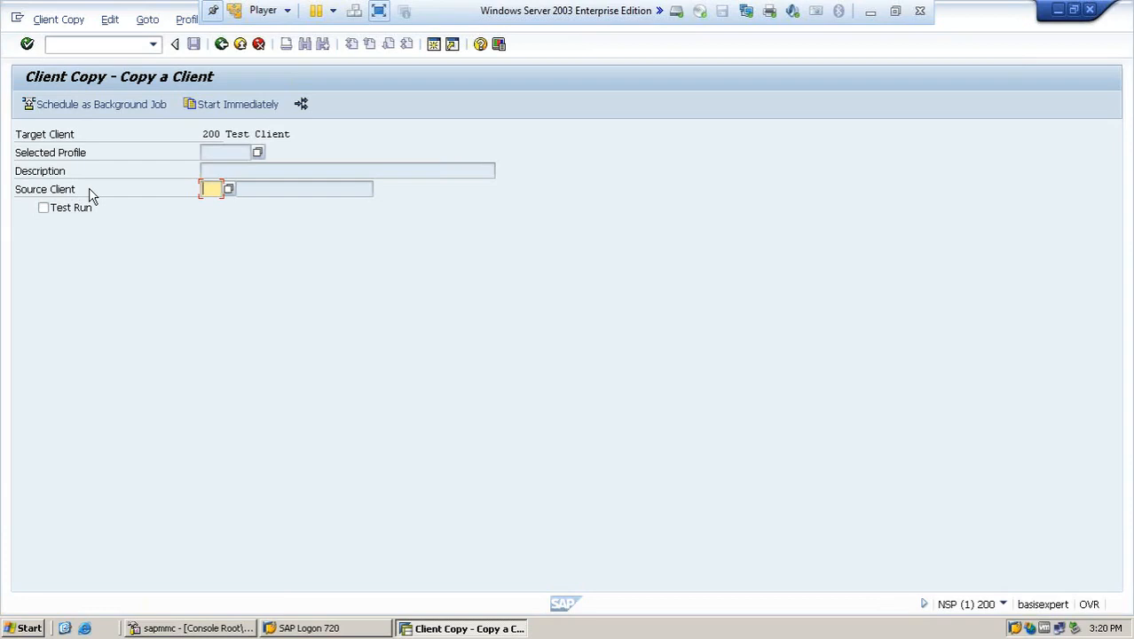
- Enter source client 000, choose profile SAP_CUST, and choose Schedule as Background Job
type("000")
left_click(256, 156)
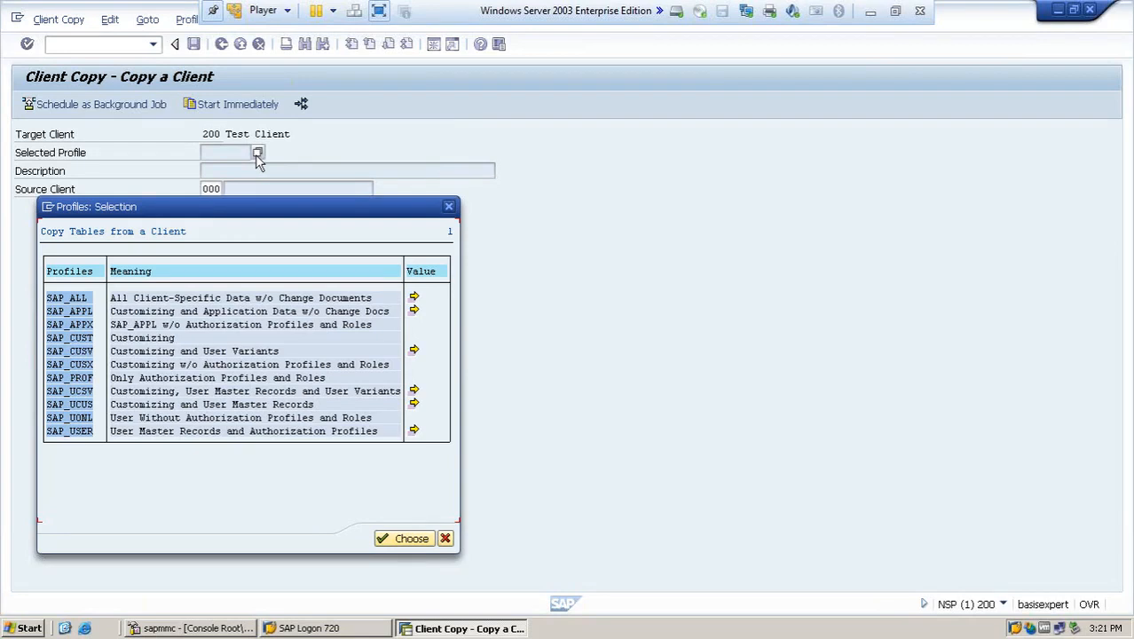
double_click(84, 343)
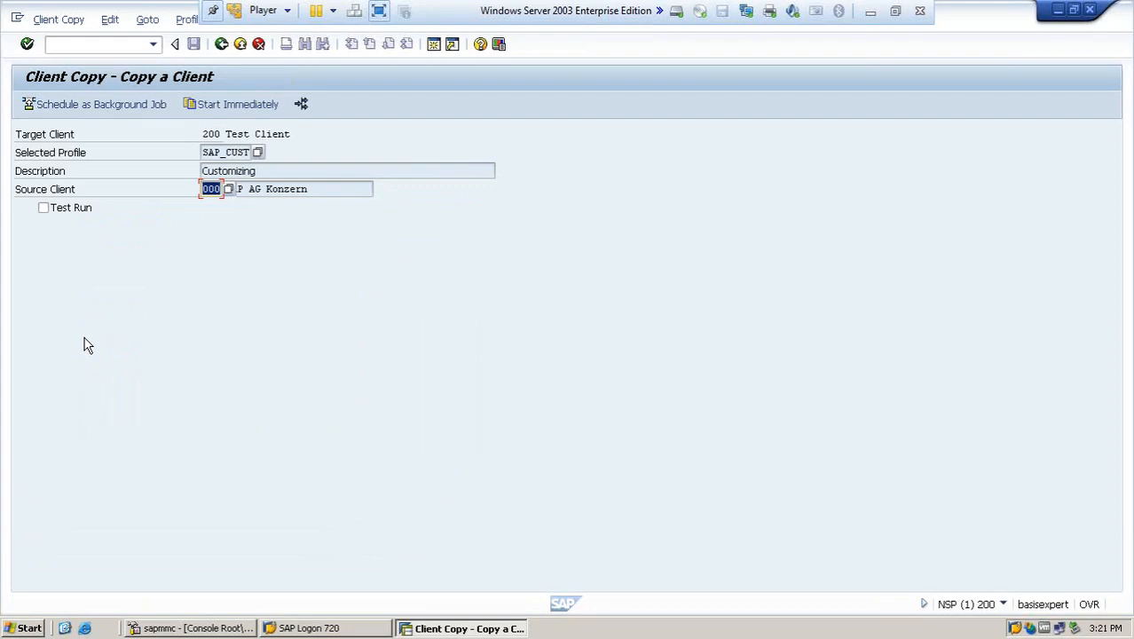
left_click(86, 108)
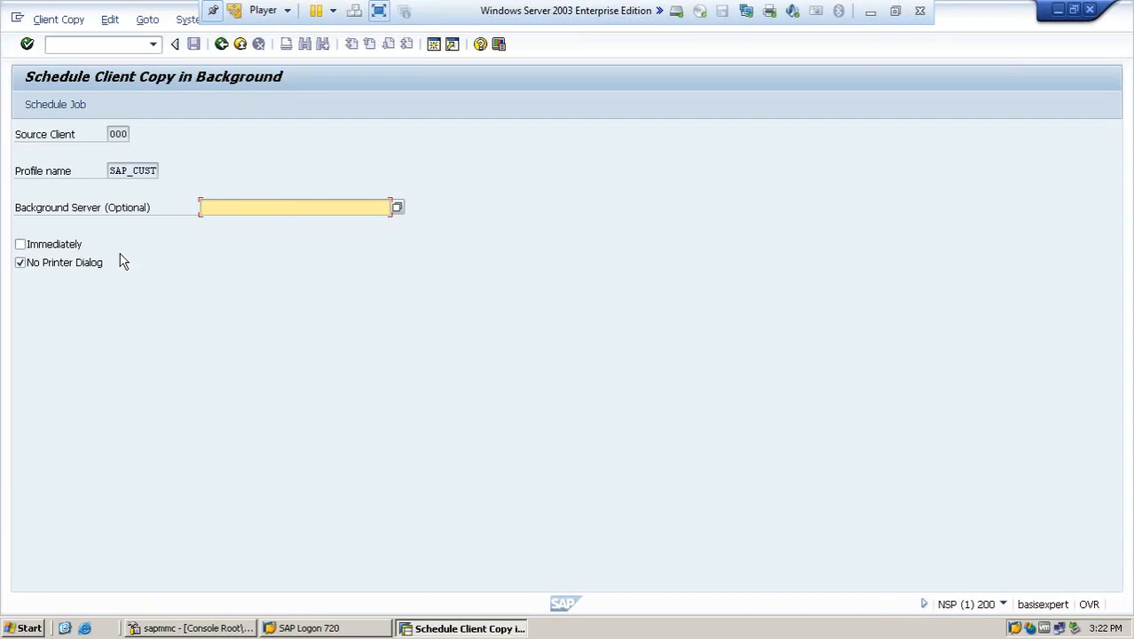
- Schedule the client copy job with an Immediate start and acknowledge the success message
left_click(62, 108)
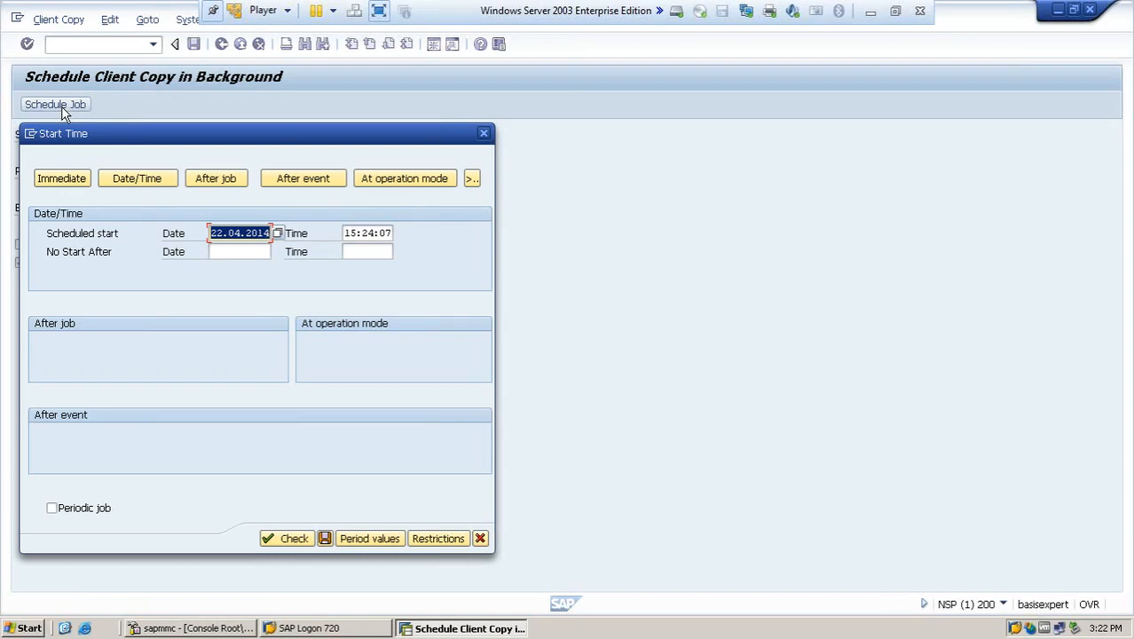
left_click(62, 179)
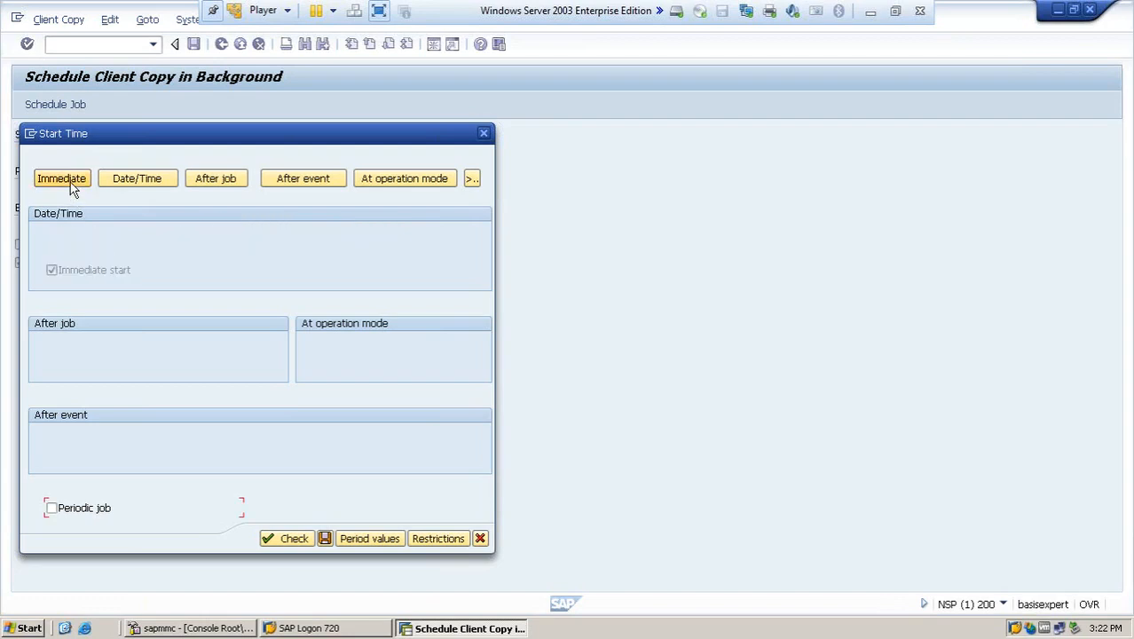
left_click(326, 539)
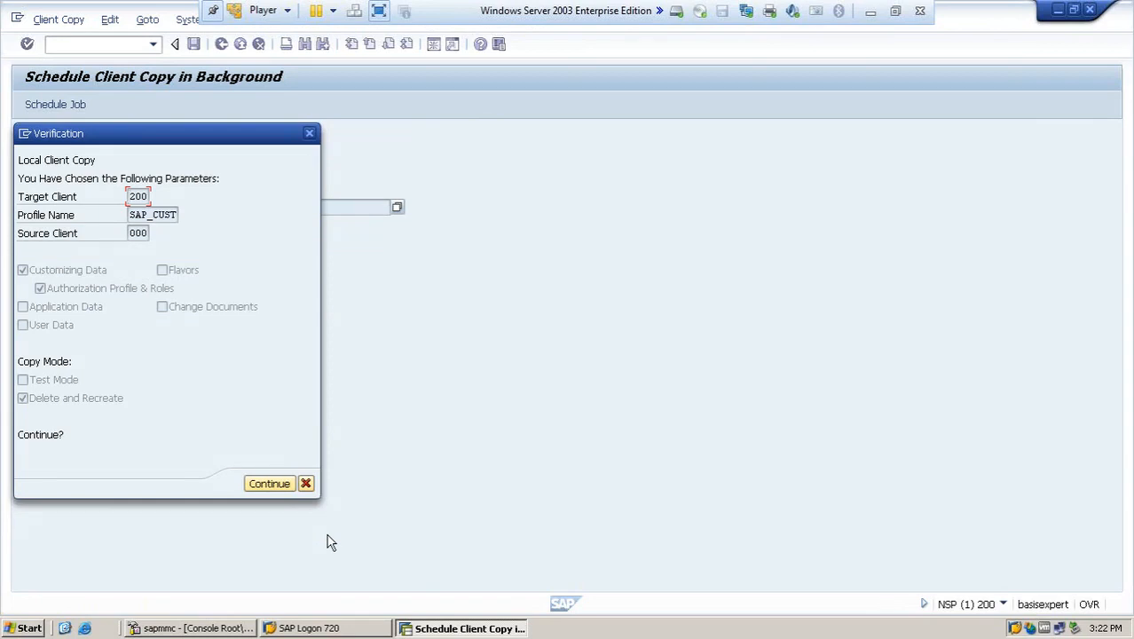
left_click(271, 490)
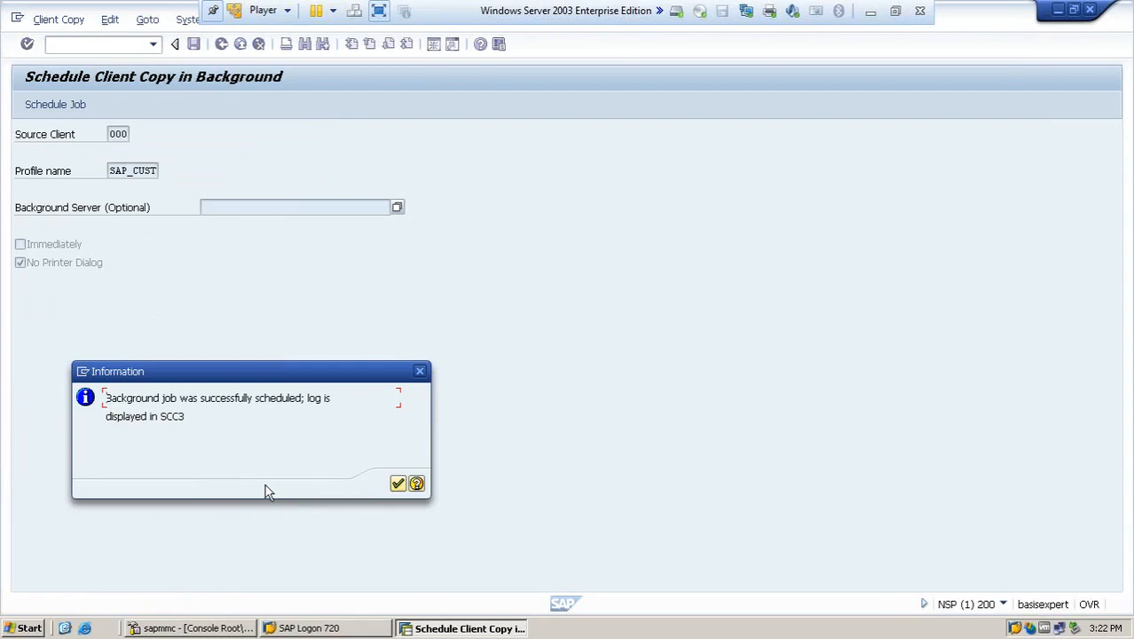
left_click(398, 482)
type("scc3")
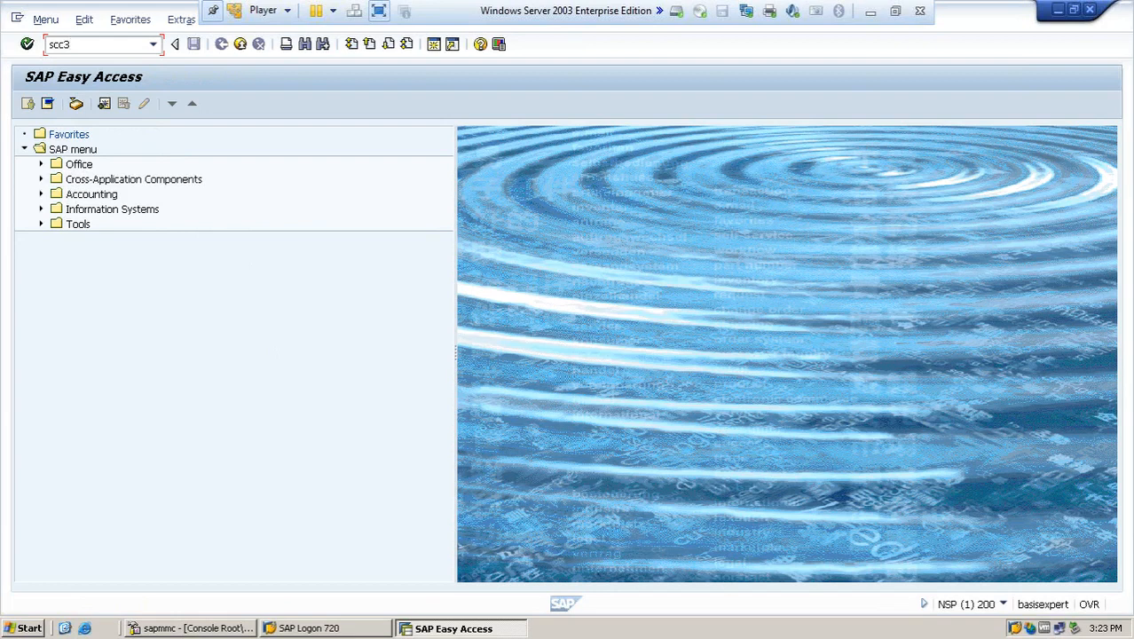
- Open the SCC3 log and view the still-processing 000-to-200 SAP_CUST copy details
key("Return")
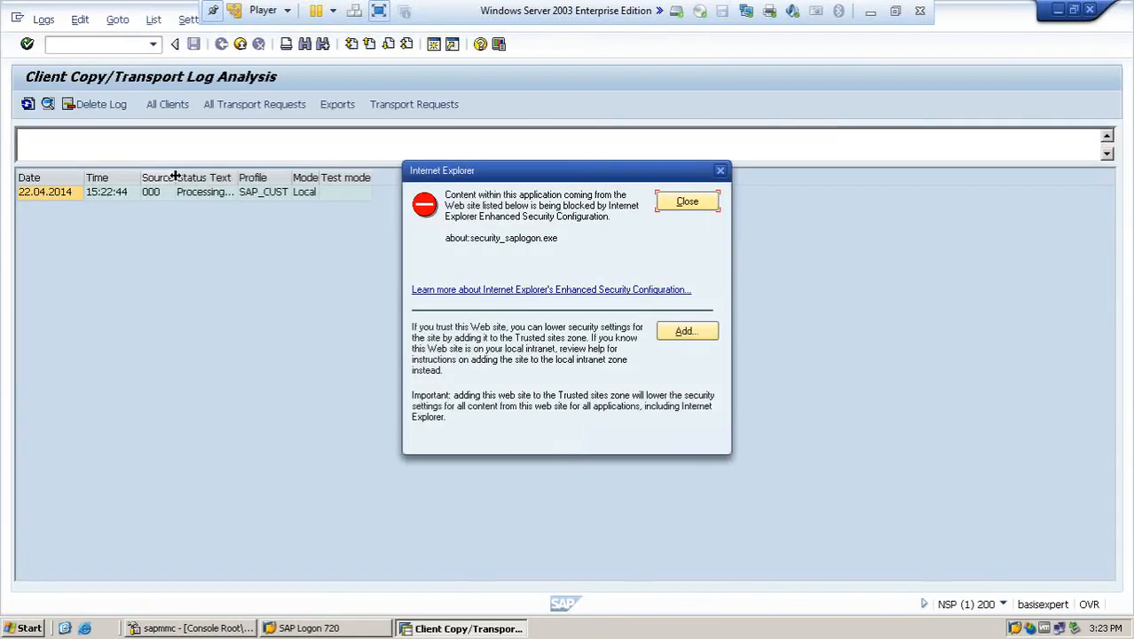
left_click(685, 202)
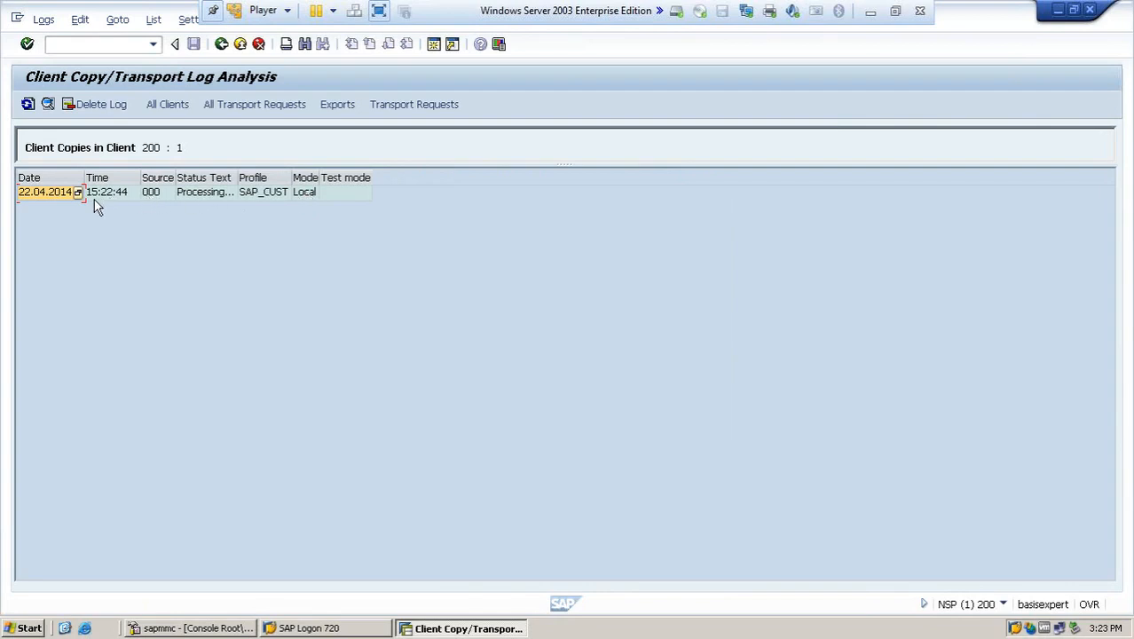
double_click(153, 193)
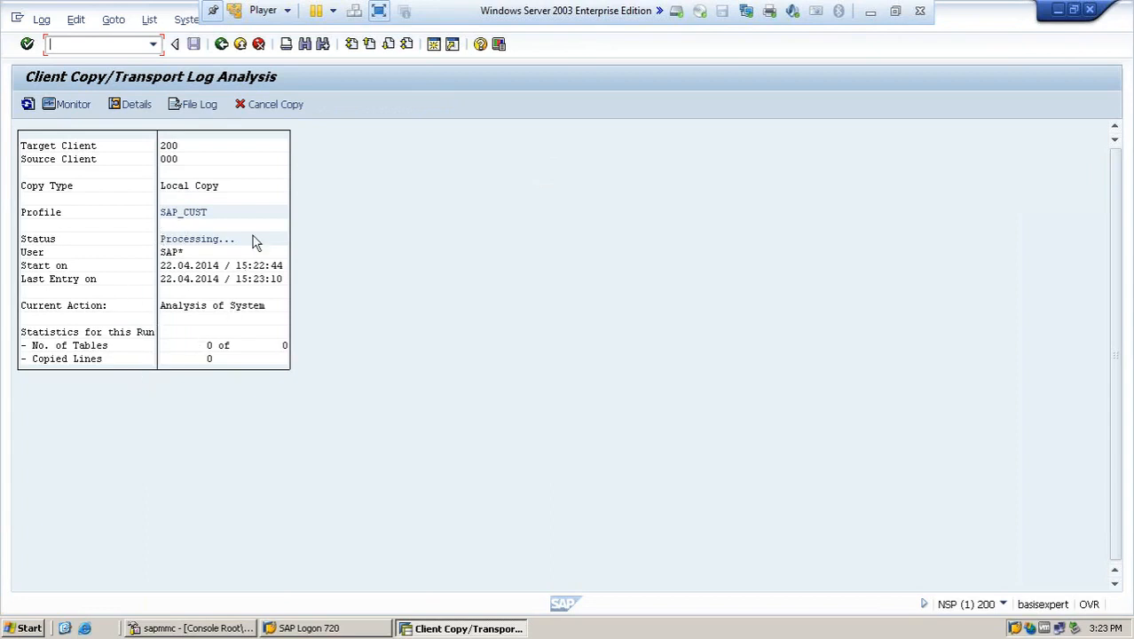
left_click(220, 44)
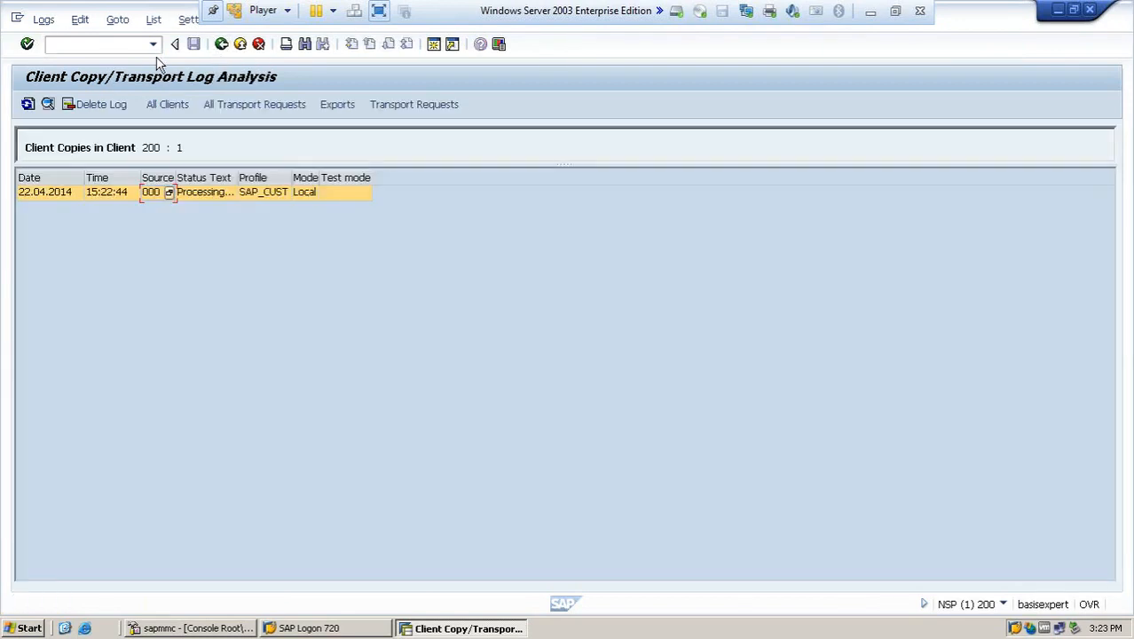
- List SM37 jobs showing CLIENTCOPY 000 -> 200 Active, then bring PowerPoint back
type("/n")
key("Return")
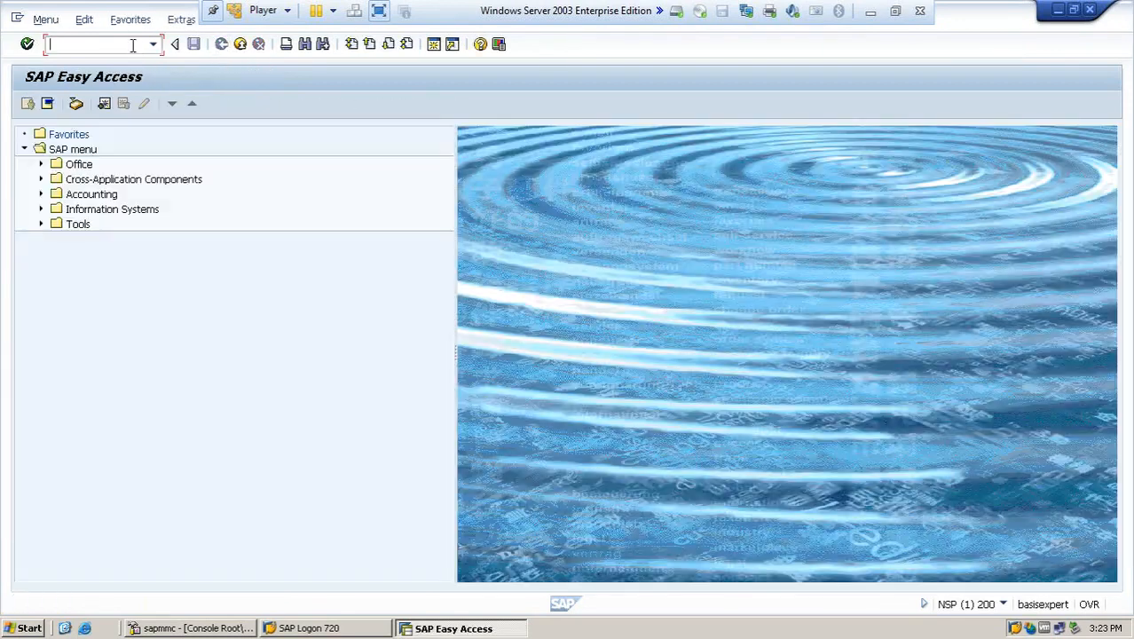
type("sm37")
key("Return")
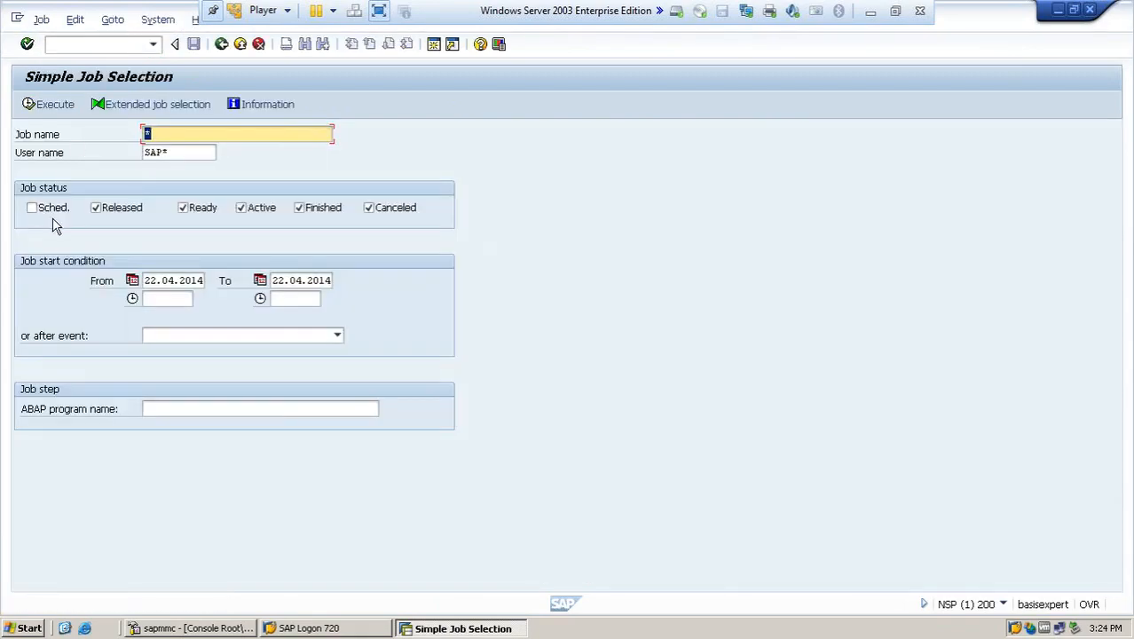
left_click(52, 108)
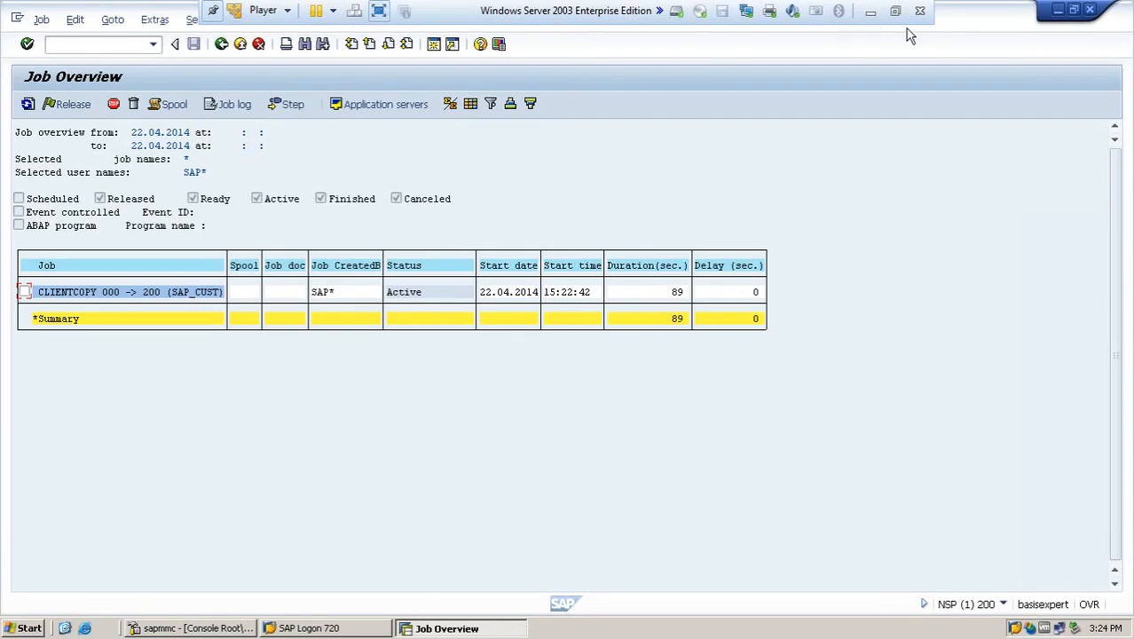
left_click(871, 11)
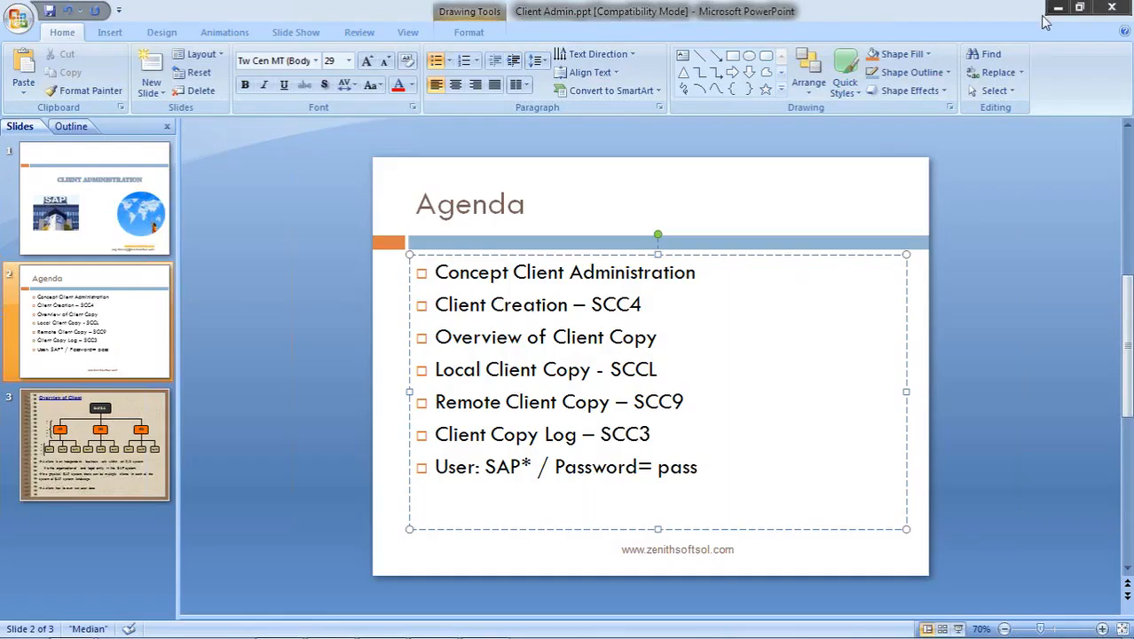